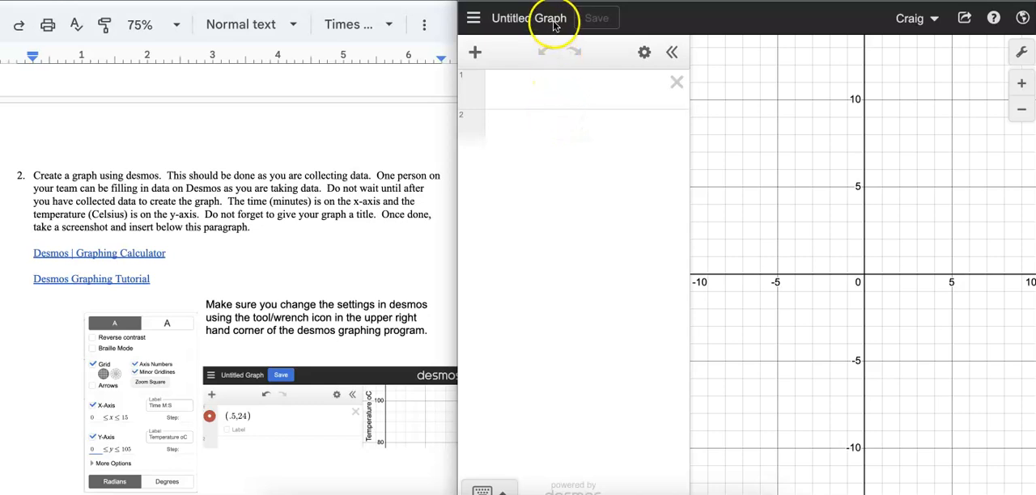
Save the current untitled graph with the title "Temperature Lab (Temperature of Water vs. Time)" and return to the graph.
click(474, 17)
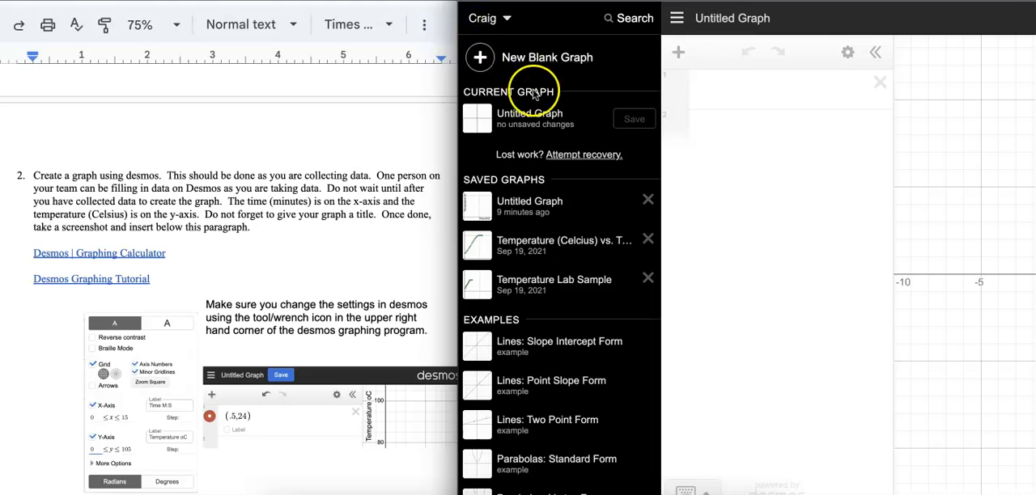
click(545, 115)
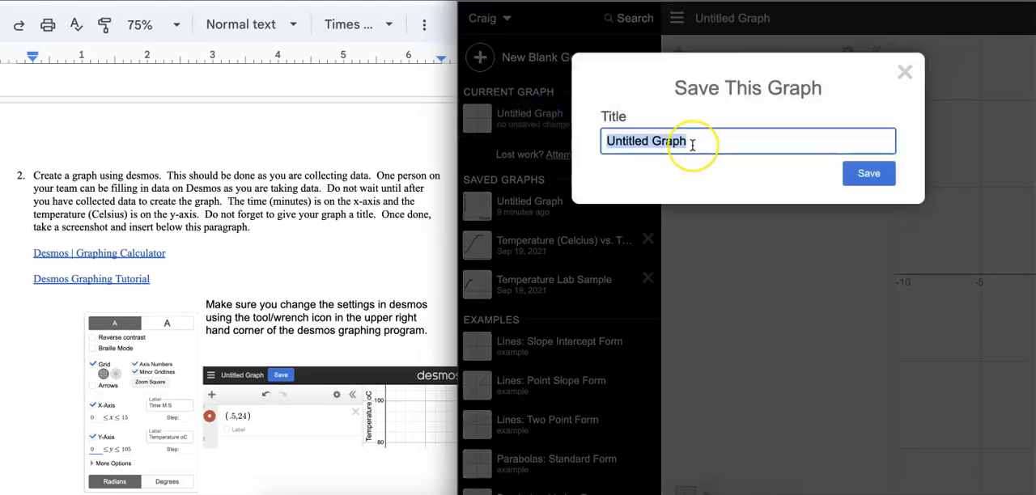
key(BackSpace)
text(Tempera)
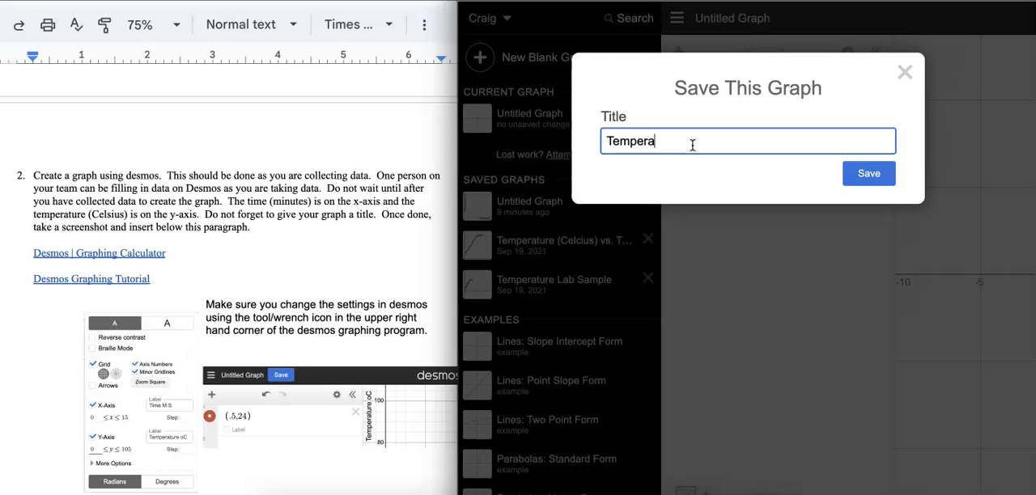
text(ture Lab (Temperature of Water)
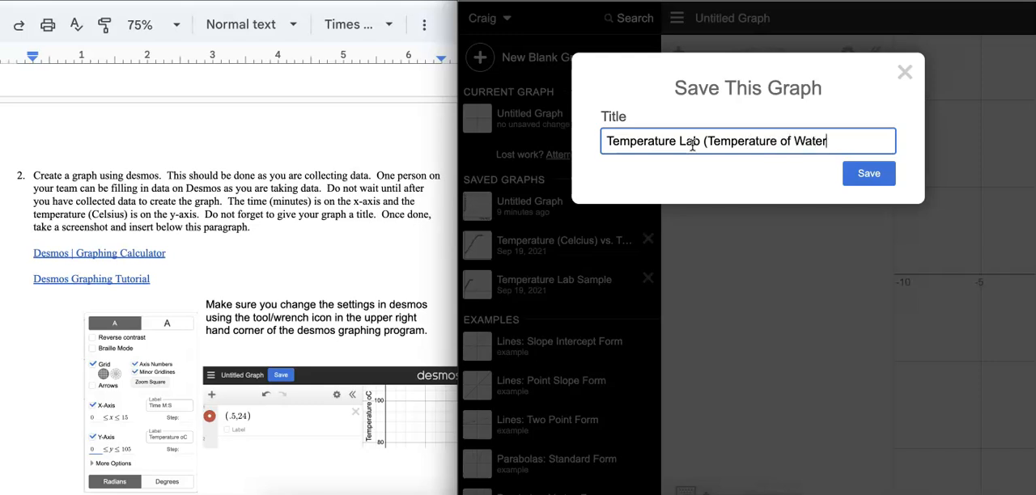
text( vs. Time))
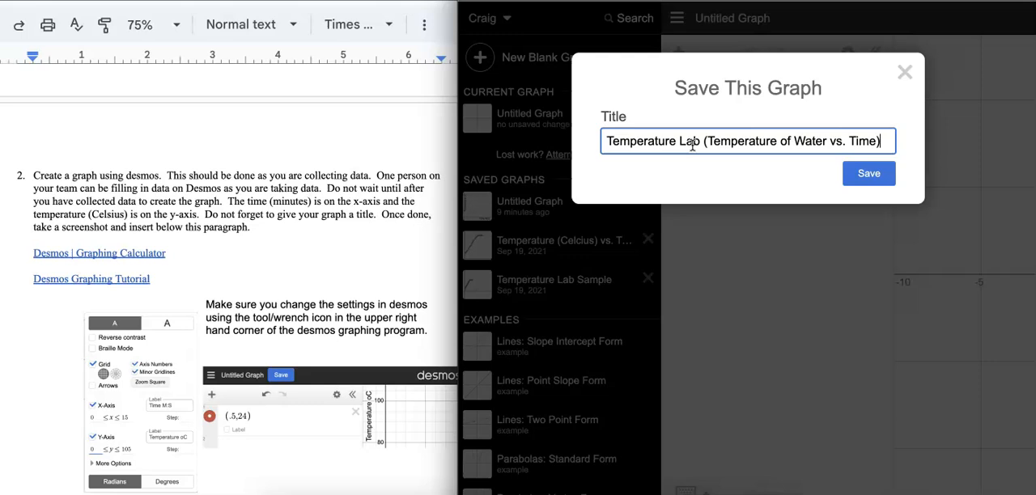
click(852, 170)
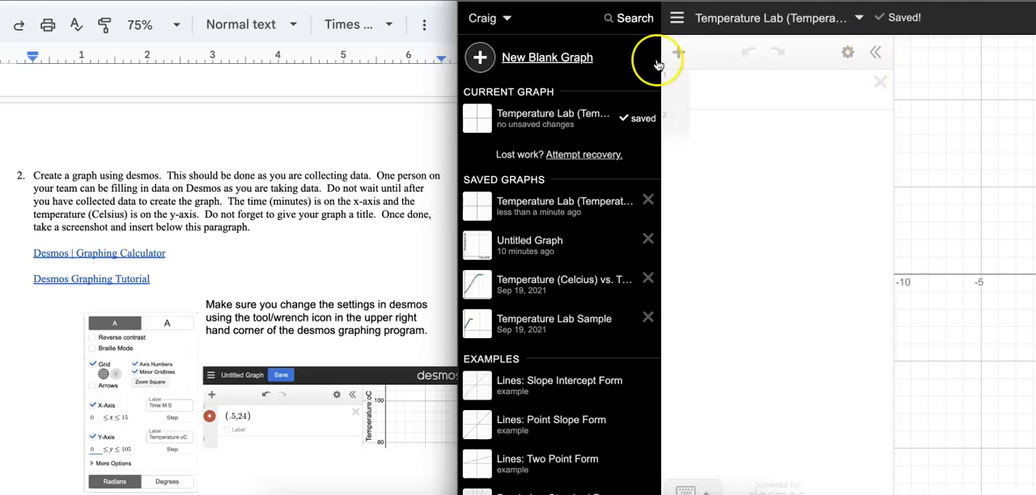
click(874, 56)
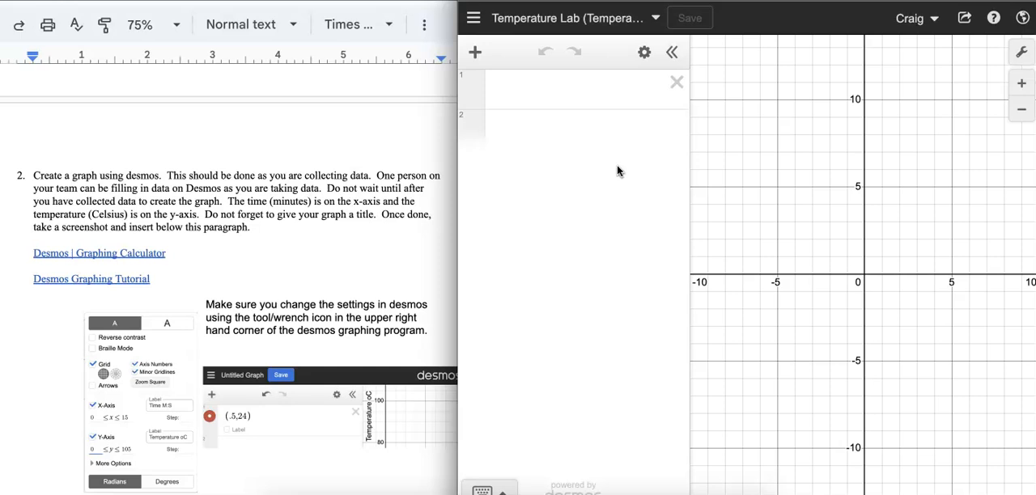
Set the graph's x-axis range from 0 to 15.
click(1023, 60)
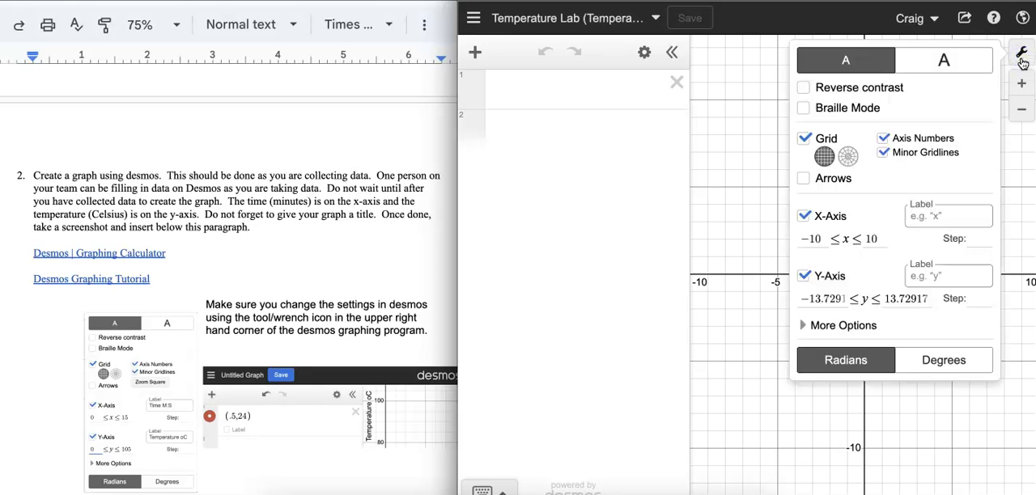
click(820, 241)
key(BackSpace)
key(BackSpace)
key(BackSpace)
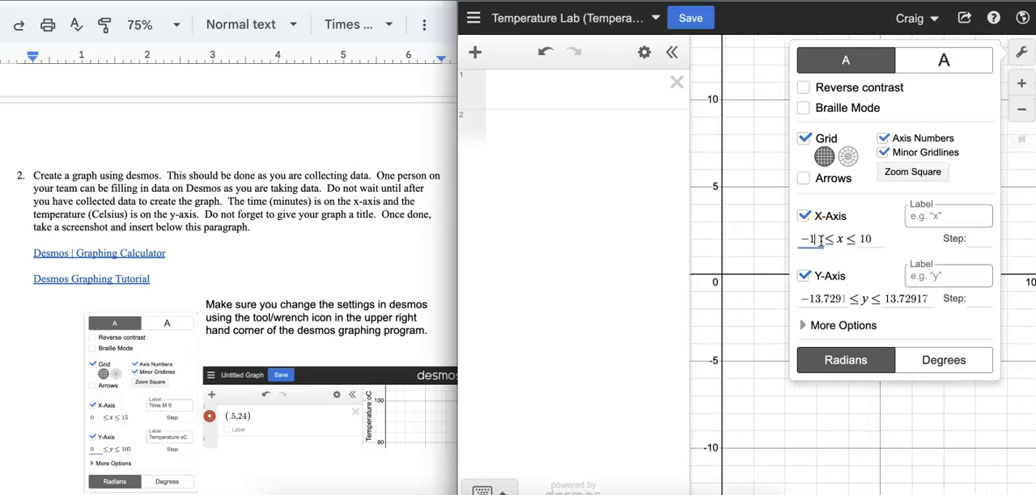
text(0)
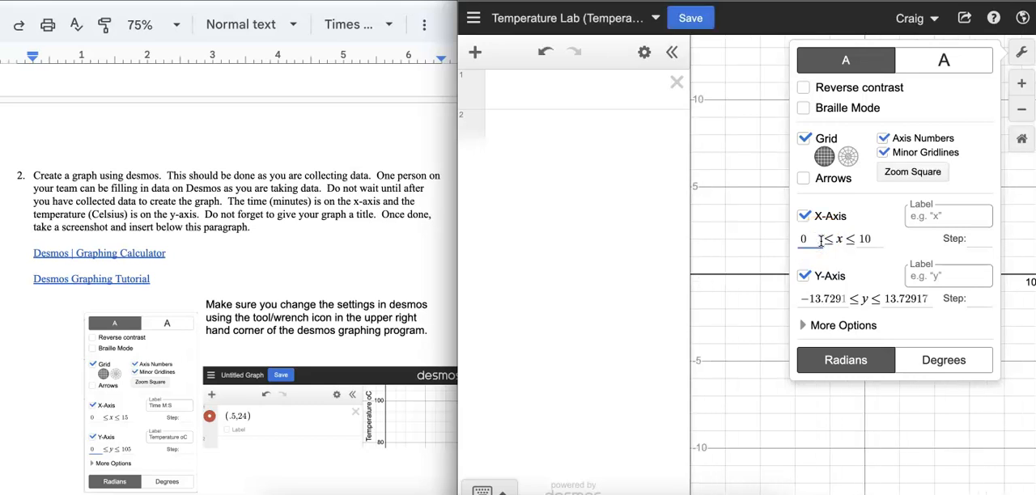
click(864, 243)
key(BackSpace)
text(0)
click(871, 241)
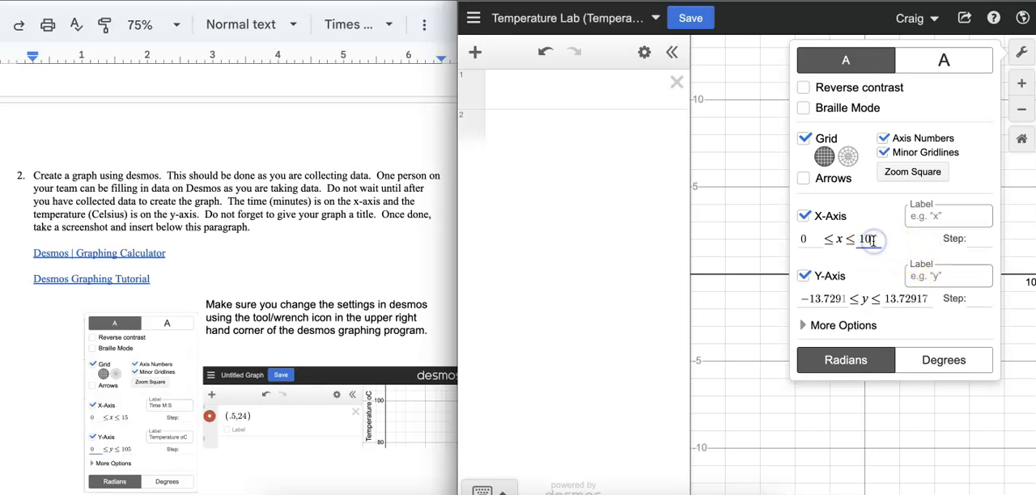
key(BackSpace)
text(5)
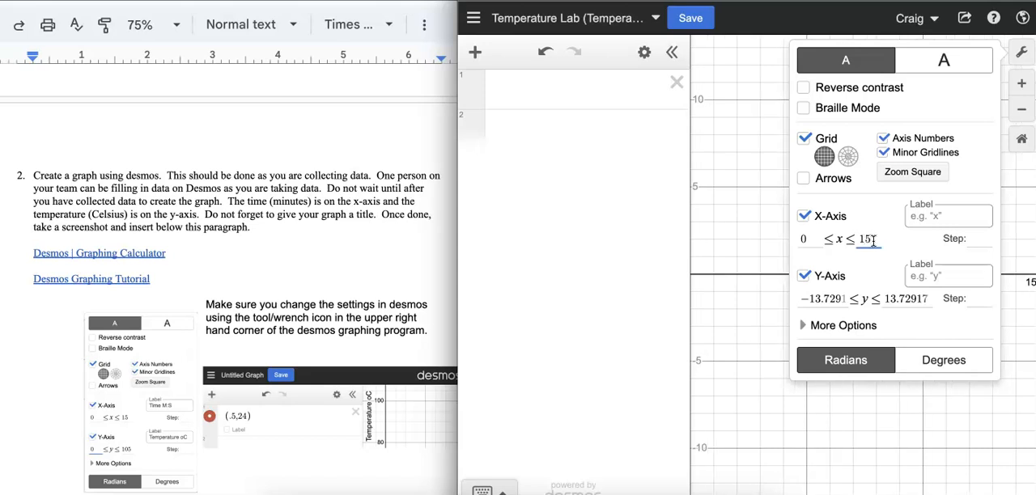
Set the graph's y-axis range from 0 to 105.
click(843, 297)
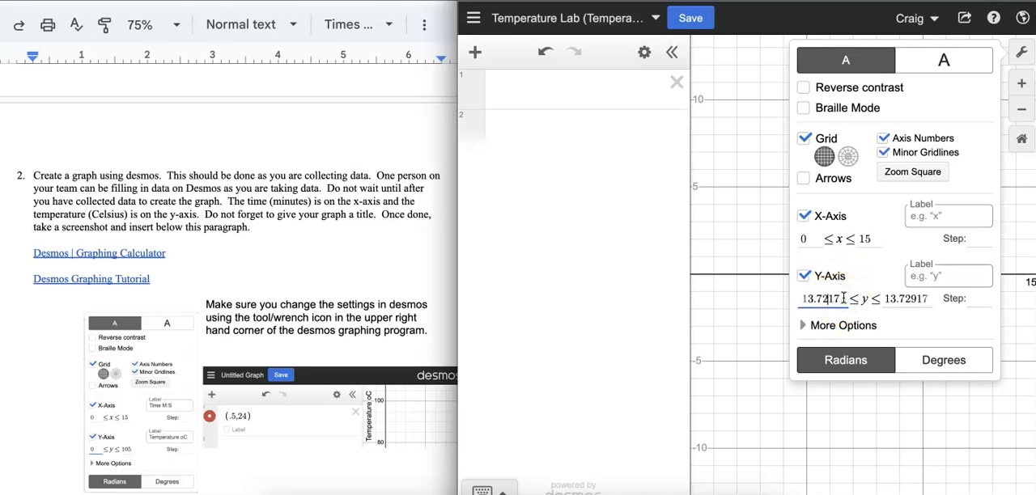
key(BackSpace)
key(BackSpace)
key(BackSpace)
key(BackSpace)
key(BackSpace)
key(BackSpace)
key(BackSpace)
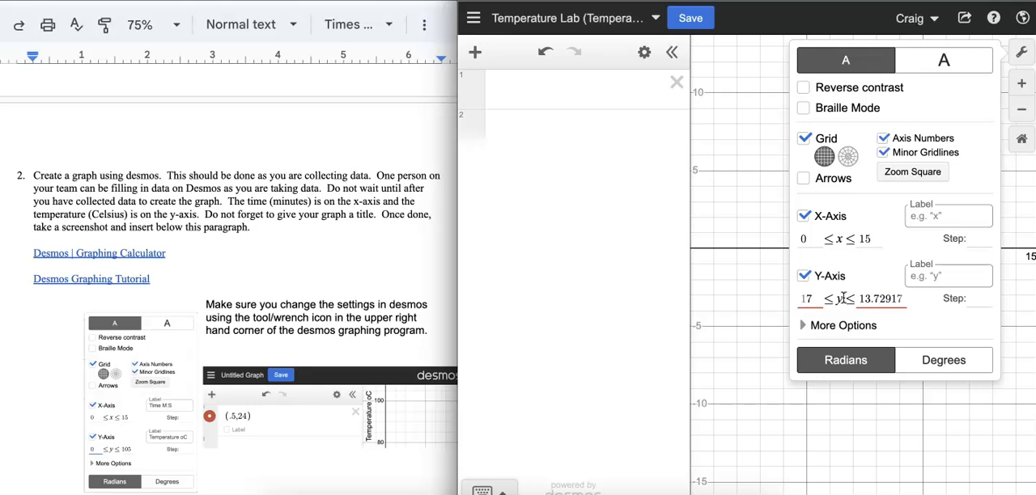
key(BackSpace)
key(BackSpace)
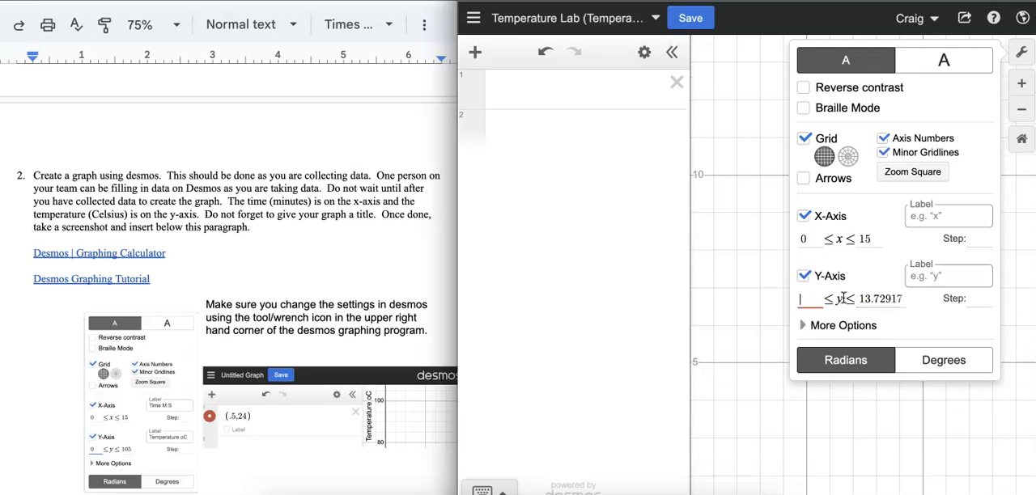
text(0)
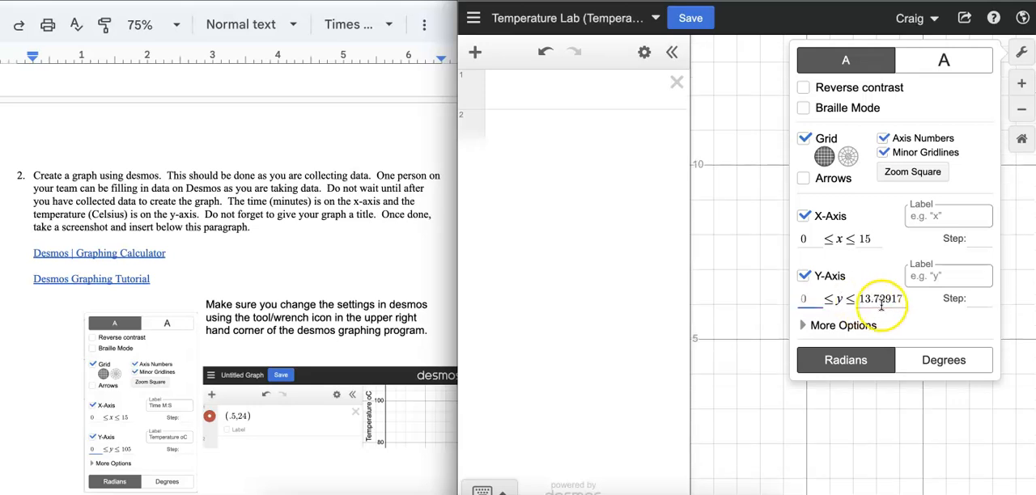
click(903, 300)
key(BackSpace)
key(BackSpace)
key(BackSpace)
key(BackSpace)
key(BackSpace)
key(BackSpace)
key(BackSpace)
key(BackSpace)
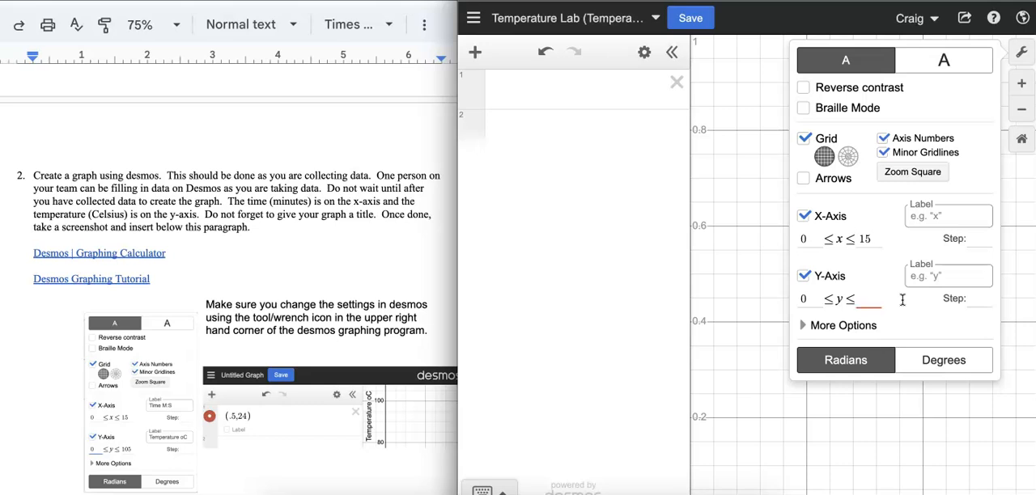
text(105)
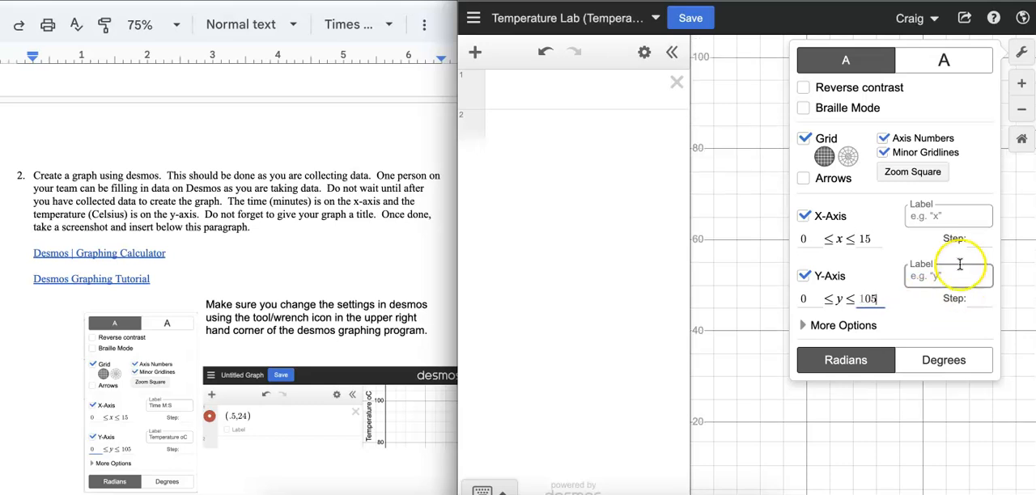
Label the x-axis "Time M:S" and the y-axis "Temperature 0C", and close the graph settings.
click(919, 222)
text(Time)
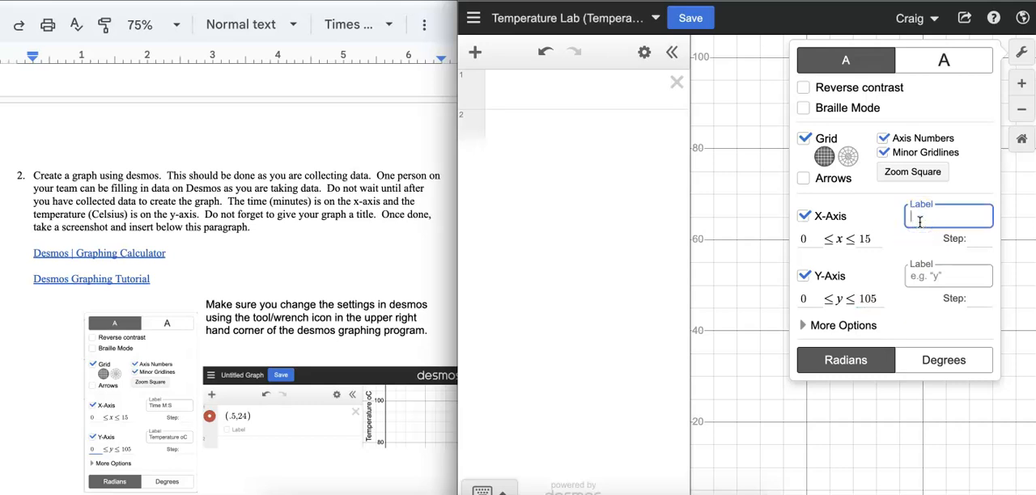
text( M:S)
click(911, 277)
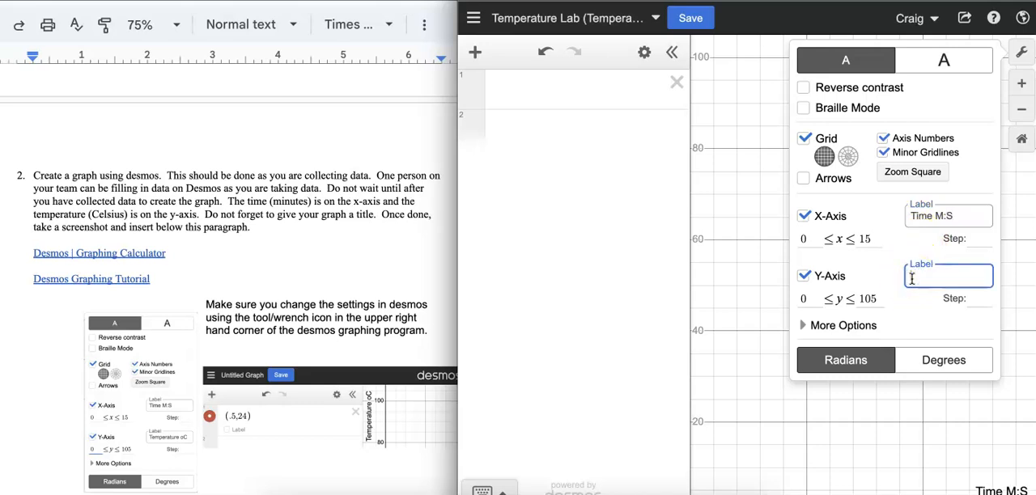
text(Temperature )
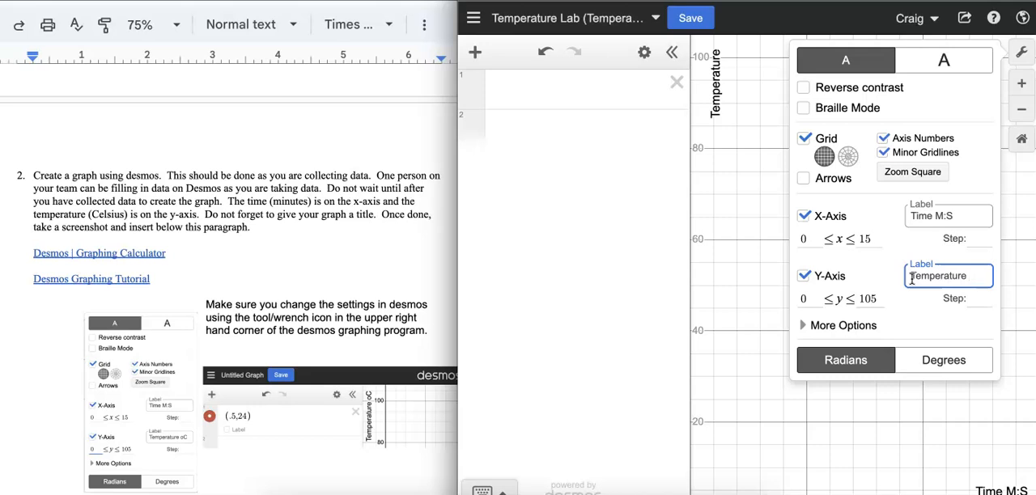
text(0C)
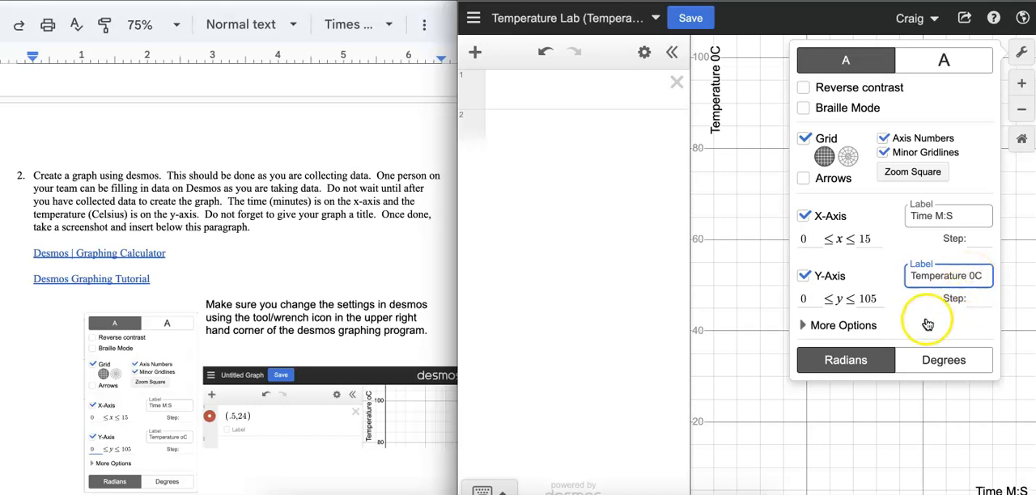
click(767, 299)
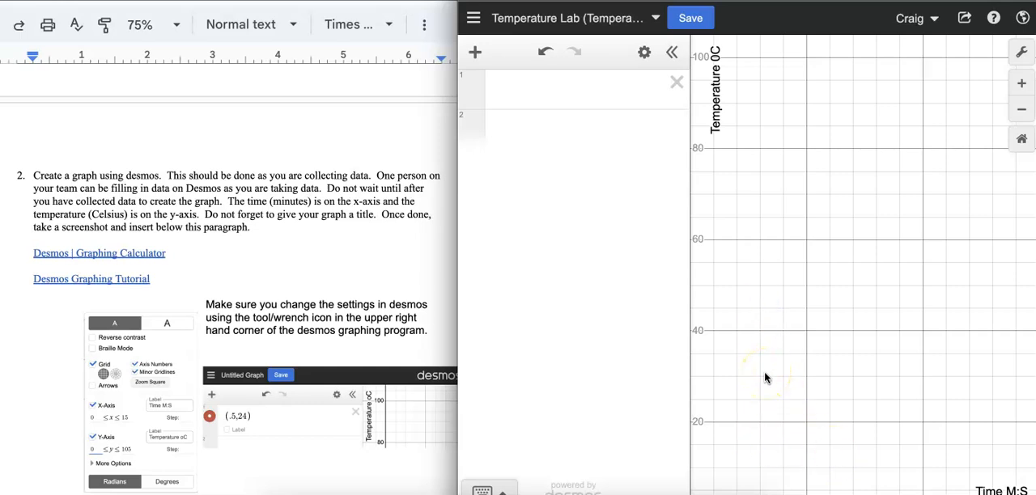
Plot the point (.5,22) as the first expression and show its coordinate label.
click(506, 90)
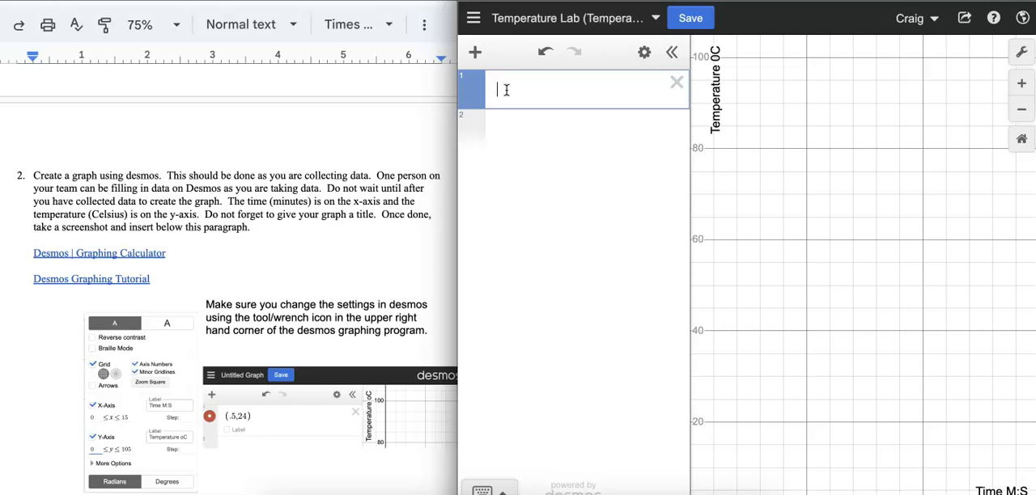
text(()
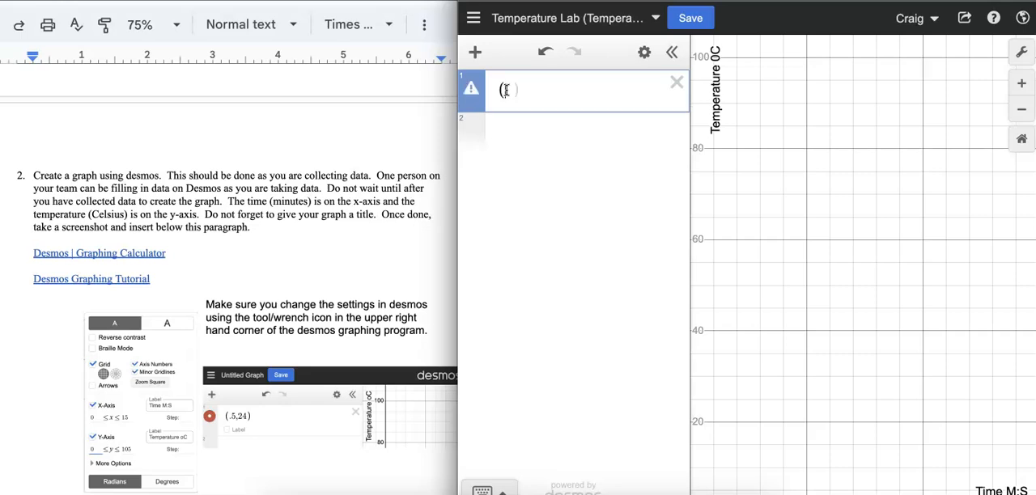
text(.5,22)
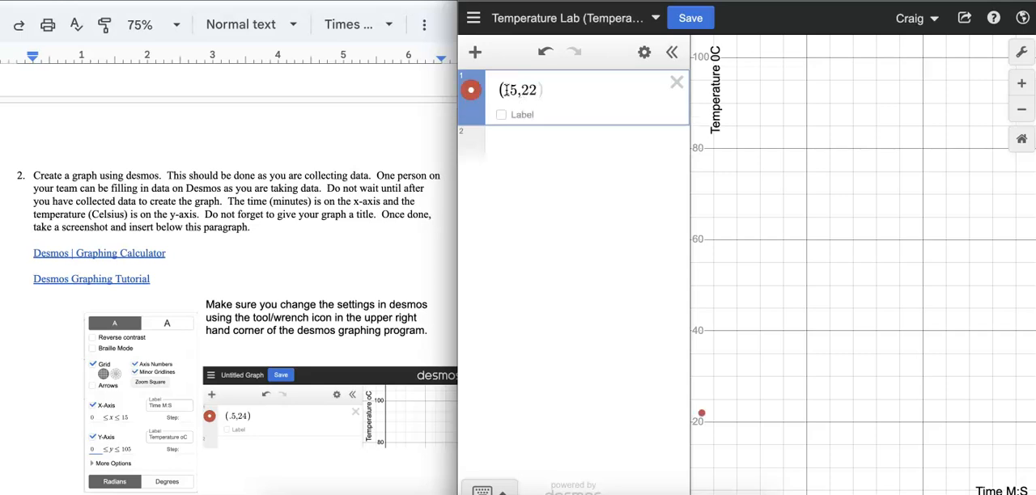
text())
click(502, 116)
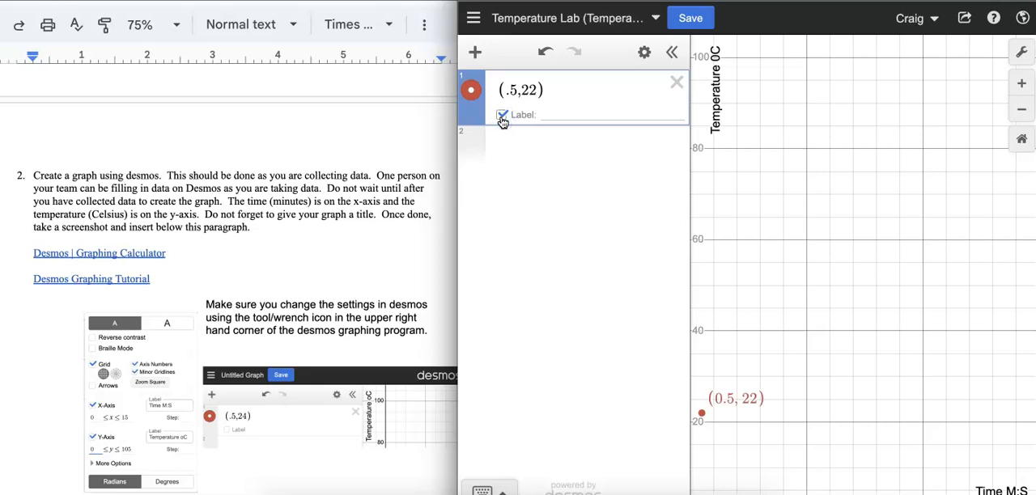
Plot the point (1,26) as the second expression and show its coordinate label.
click(550, 96)
key(Return)
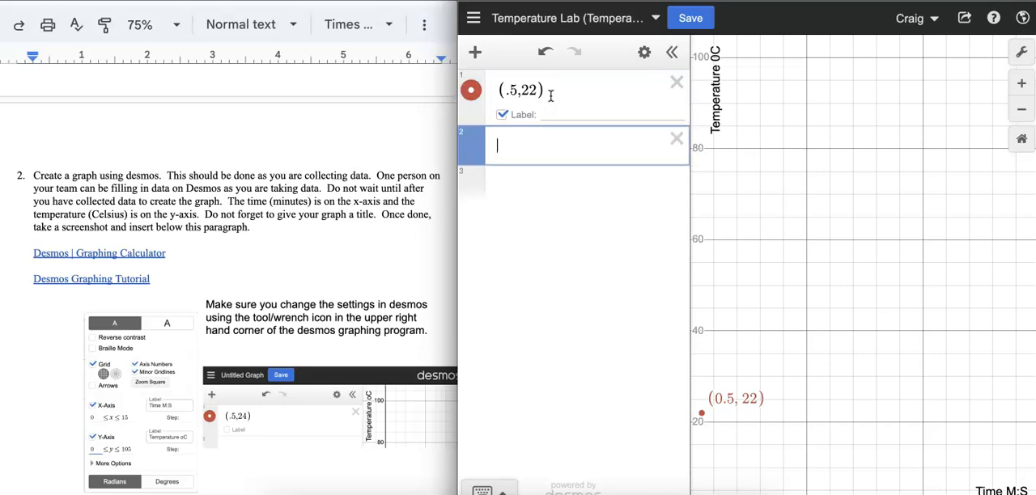
text(()
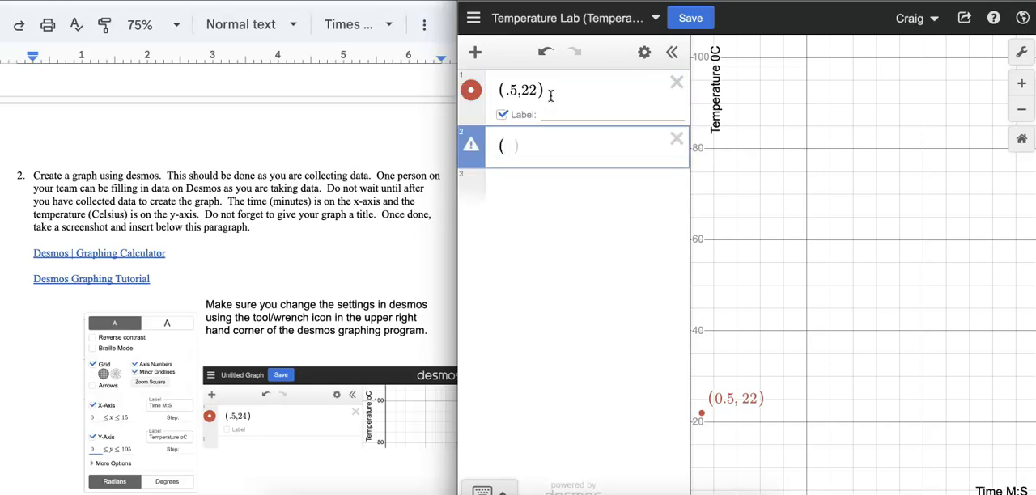
text(1,26)
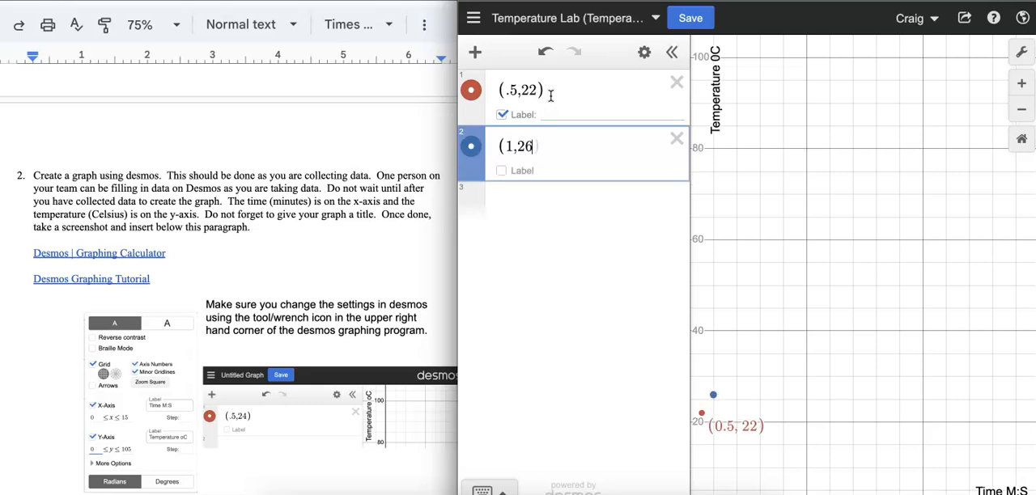
click(539, 140)
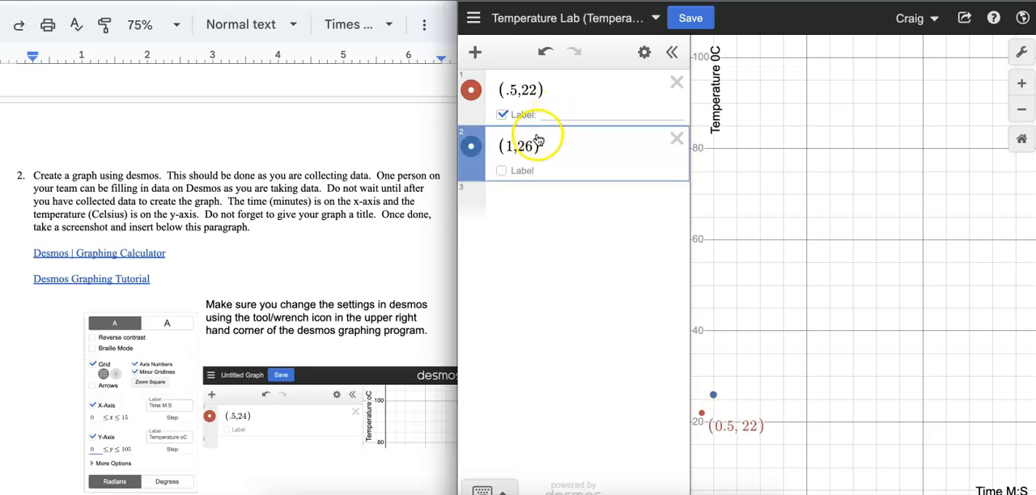
click(502, 170)
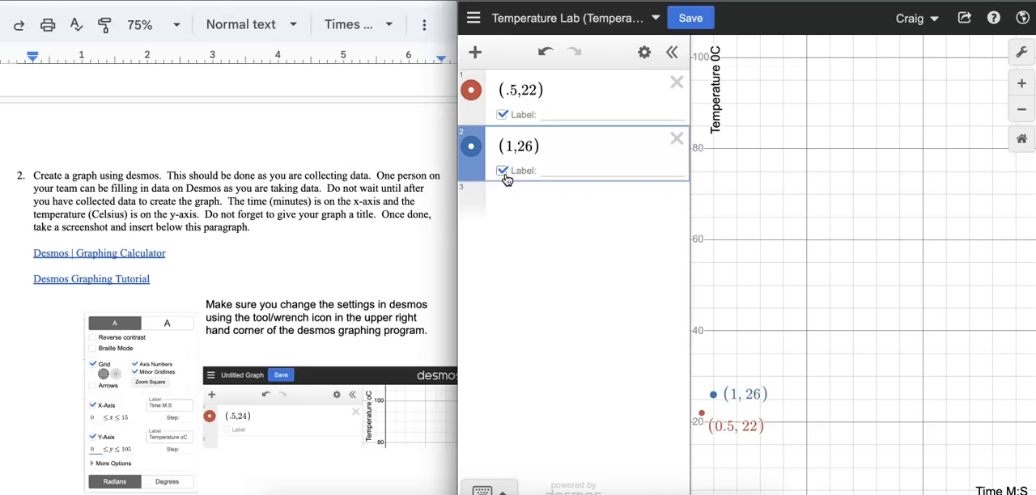
Plot the point (1.5,30) as the third expression.
key(Return)
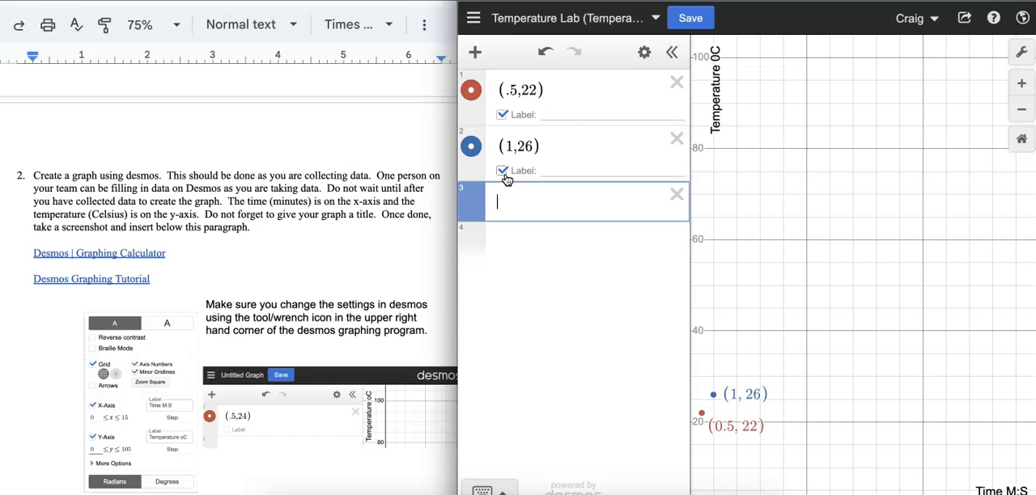
text((1)
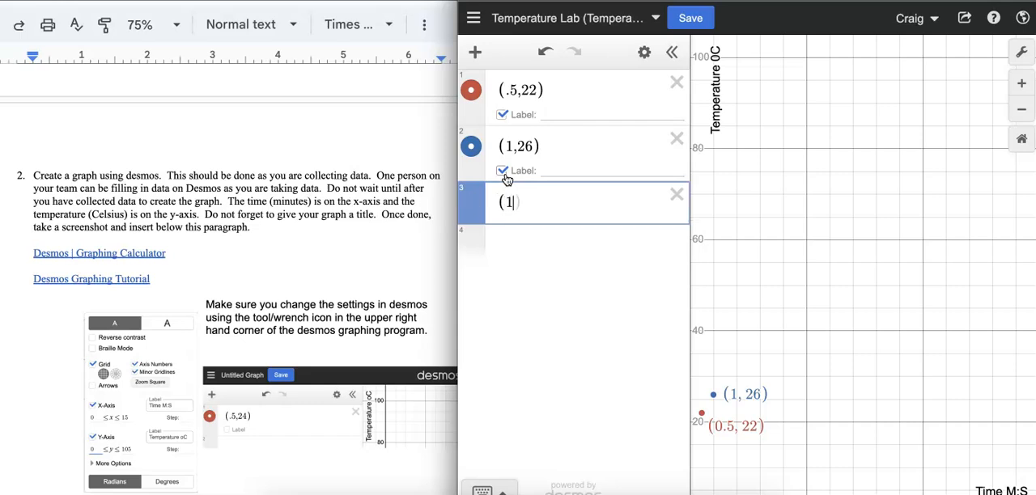
text(.5,30))
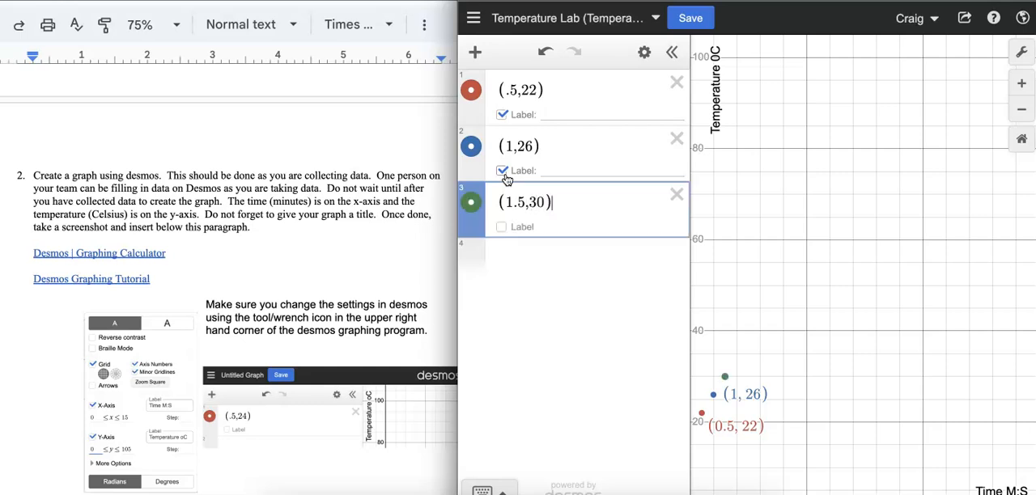